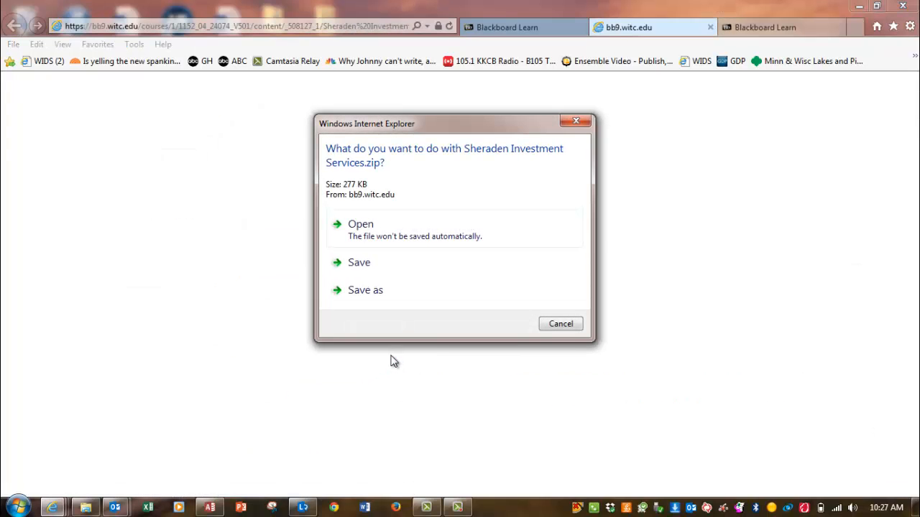
# Step: Open the Sheraden Investment Services.zip download and copy its Sheraden Investment Services folder to the Desktop
pyautogui.click(395, 226)
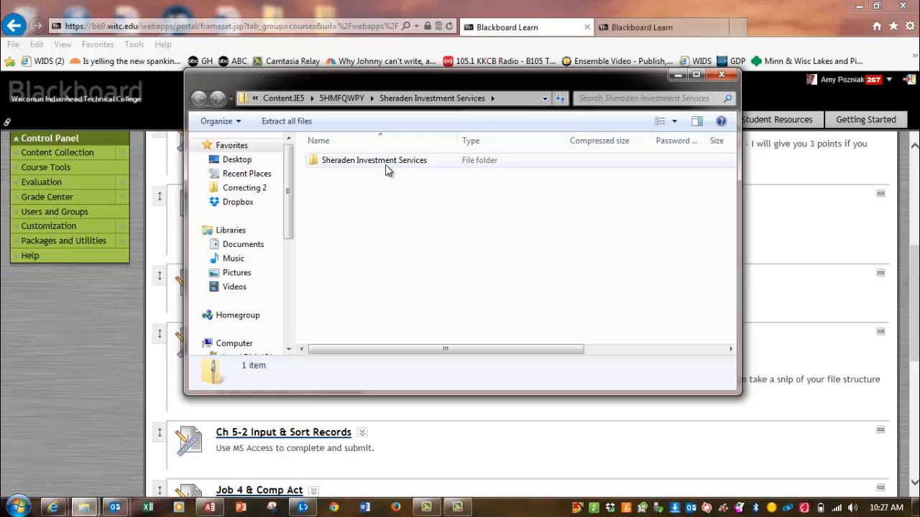
pyautogui.click(388, 165)
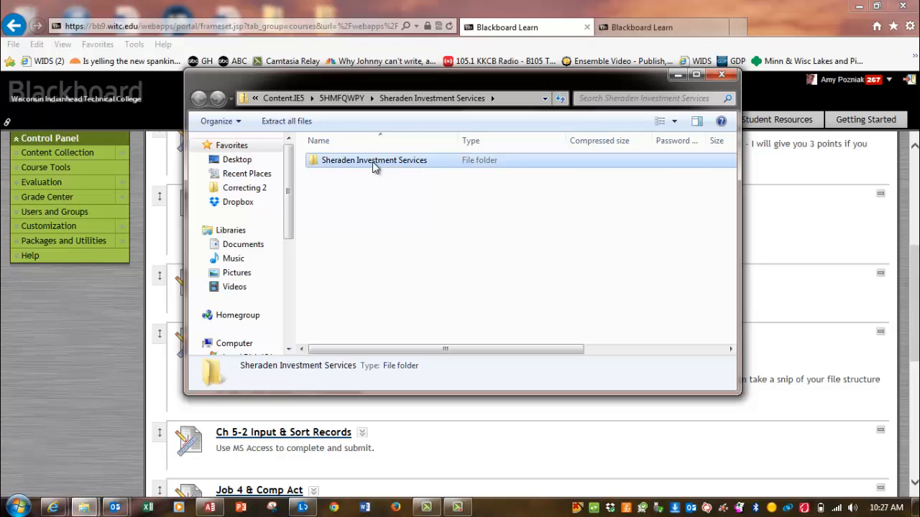
pyautogui.moveTo(372, 162); pyautogui.dragTo(236, 166)
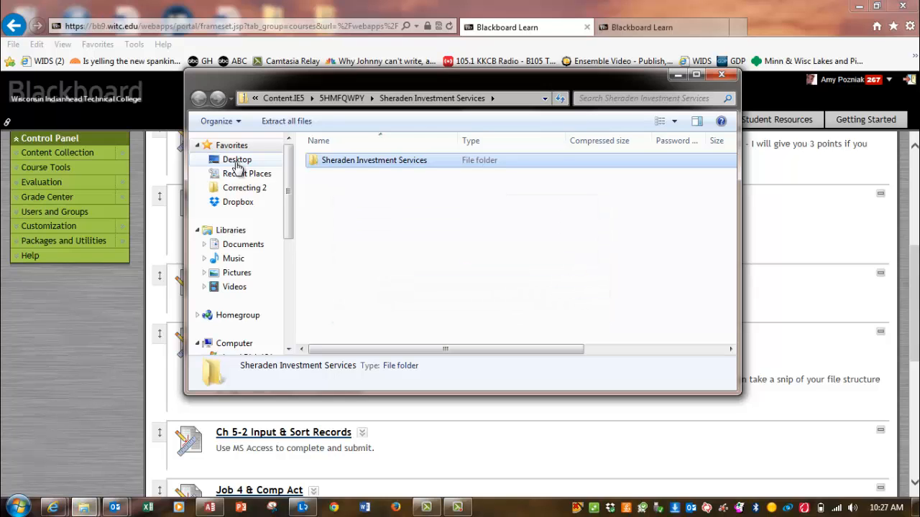
# Step: Open the extracted Sheraden Investment Services folder on the Desktop
pyautogui.click(237, 162)
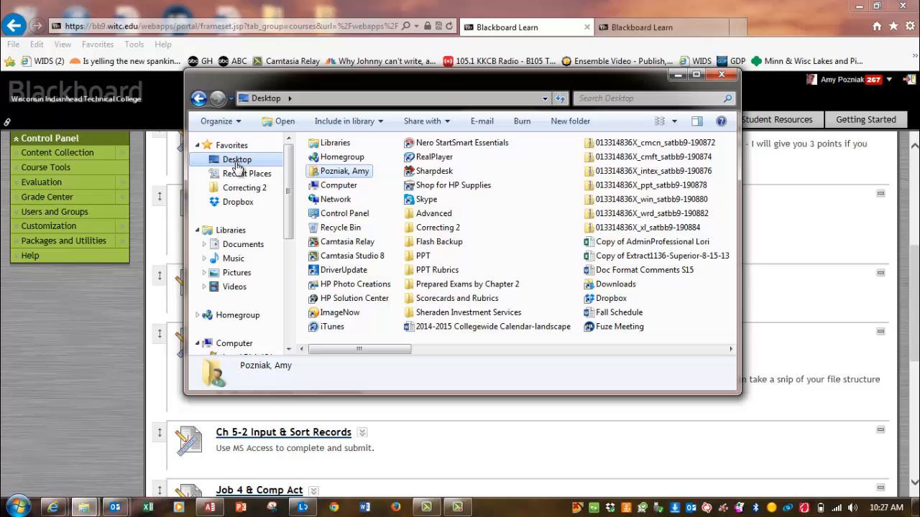
pyautogui.click(469, 316)
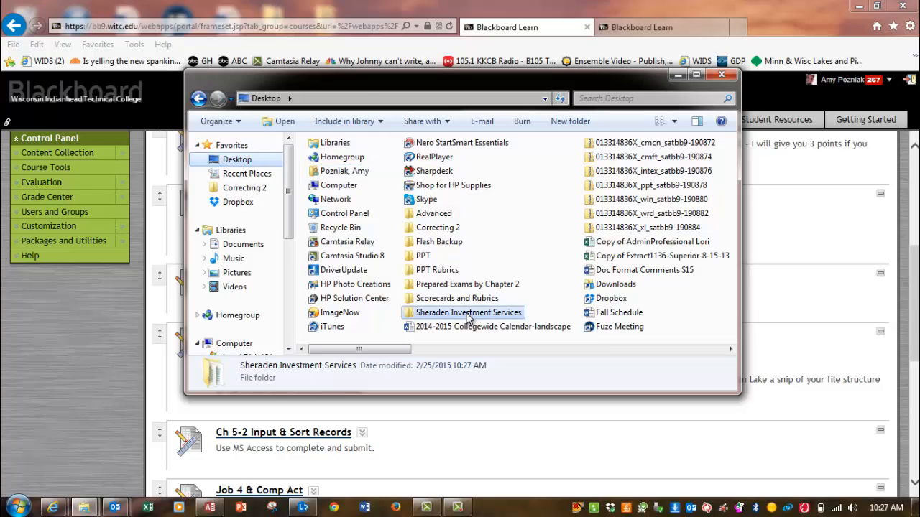
pyautogui.doubleClick(469, 316)
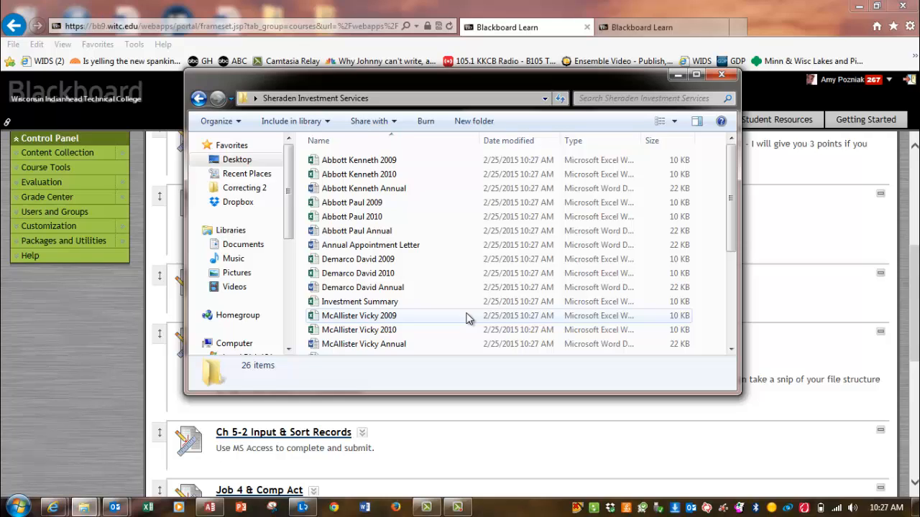
pyautogui.moveTo(52, 509)
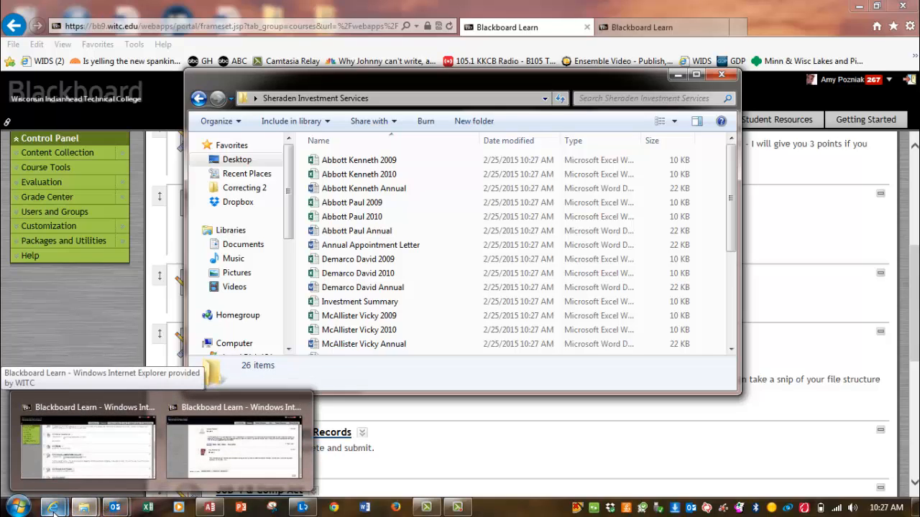
pyautogui.moveTo(85, 509)
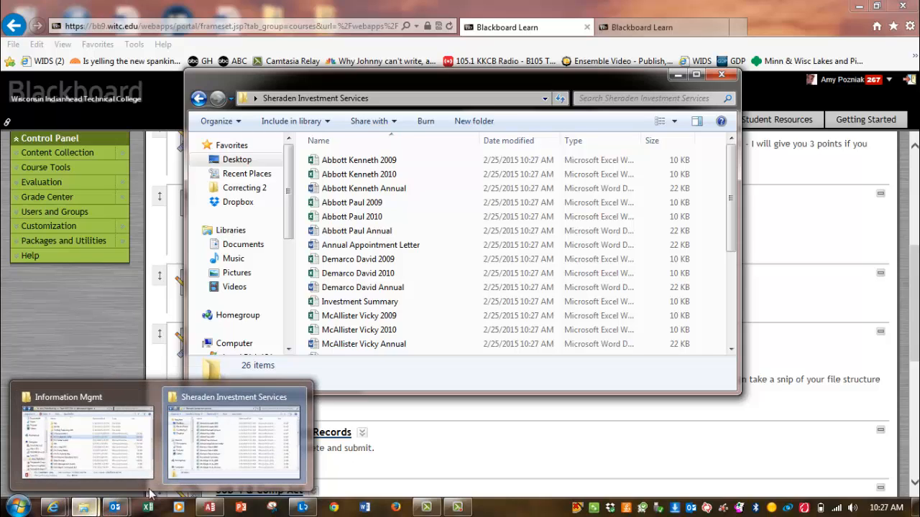
pyautogui.moveTo(224, 460)
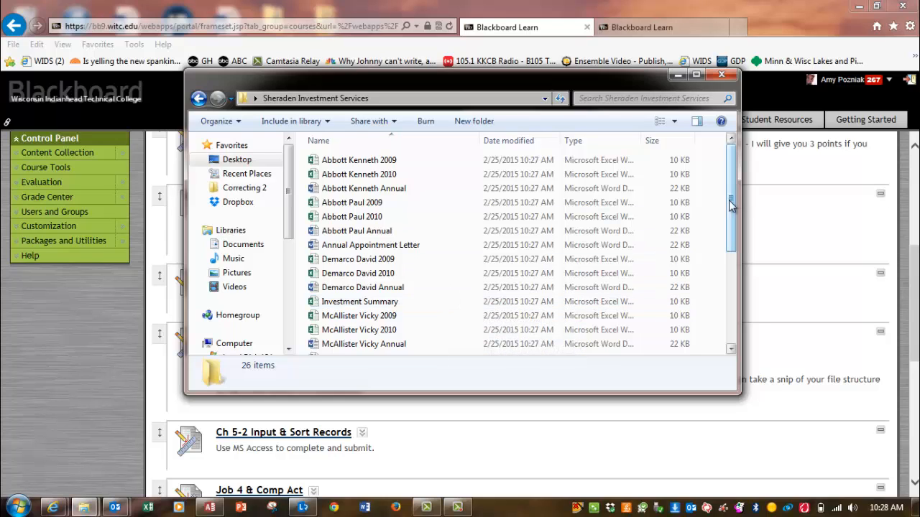
# Step: Create a folder named after the first listed client, with an underscore between last and first name
pyautogui.click(493, 123)
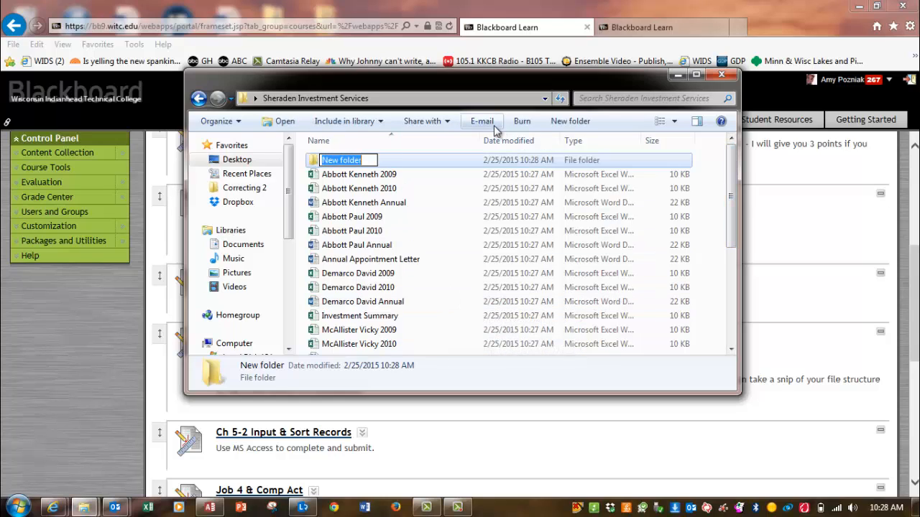
pyautogui.write('Ab')
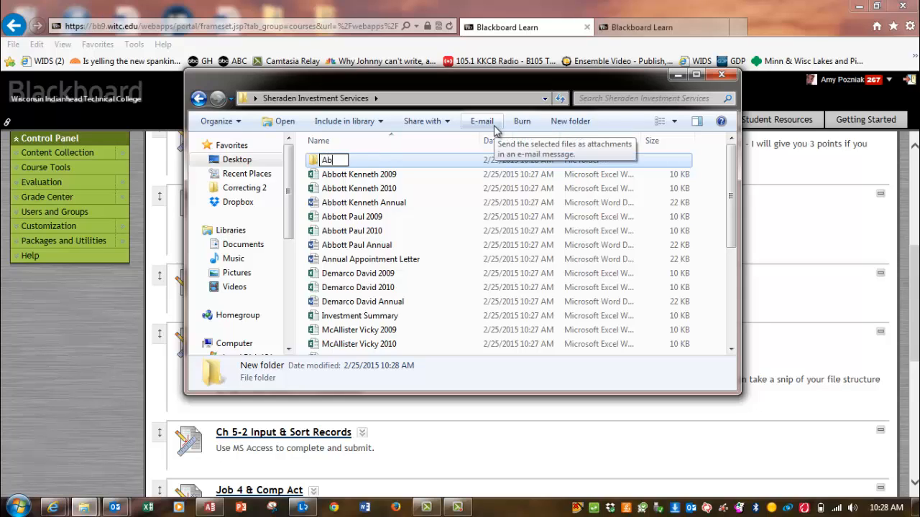
pyautogui.write('bott_K')
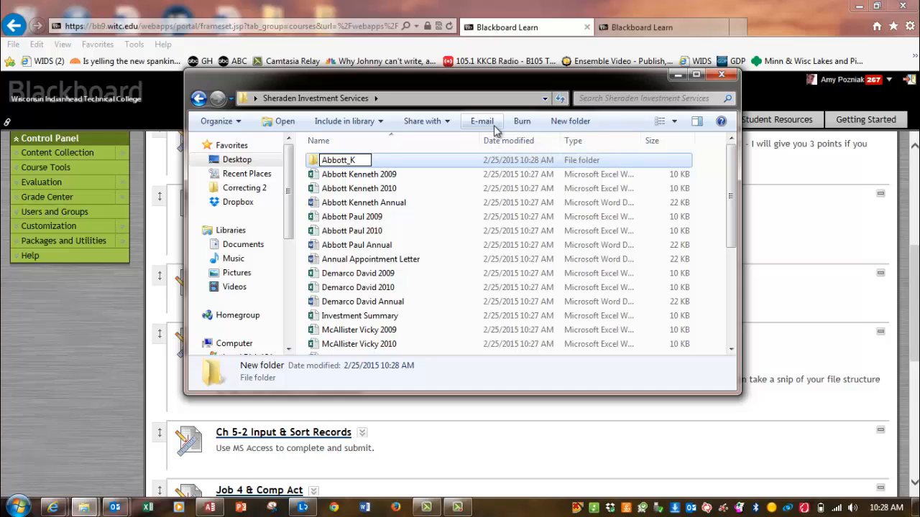
pyautogui.write('enneth_200')
pyautogui.press('BackSpace')
pyautogui.press('BackSpace')
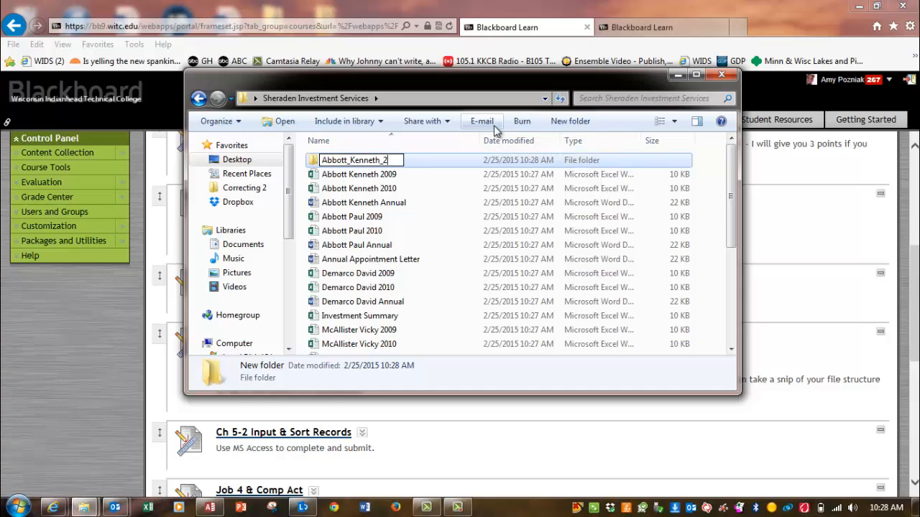
pyautogui.press('BackSpace')
pyautogui.press('BackSpace')
pyautogui.press('Return')
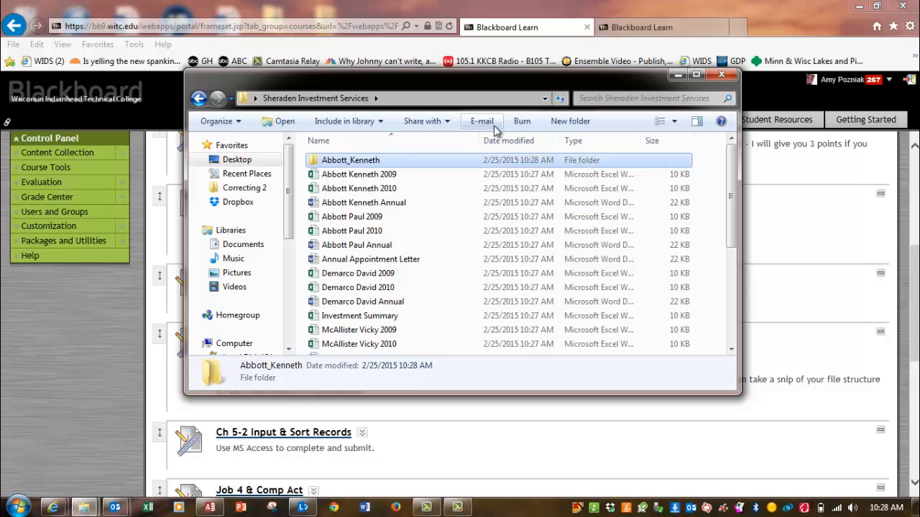
# Step: Move the first client's 2009 workbook into the client folder and copy the 2010 workbook and Annual document there
pyautogui.click(344, 179)
pyautogui.moveTo(347, 181); pyautogui.dragTo(345, 162)
pyautogui.click(350, 178)
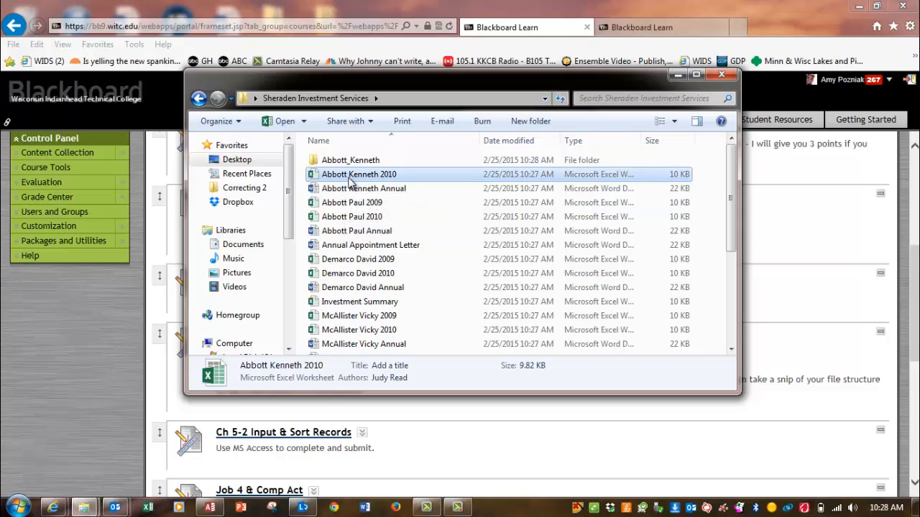
pyautogui.keyDown('ctrl'); pyautogui.click(350, 190); pyautogui.keyUp('ctrl')
pyautogui.moveTo(362, 179)
pyautogui.mouseDown()
pyautogui.moveTo(345, 164)
pyautogui.moveTo(359, 164)
pyautogui.mouseUp()
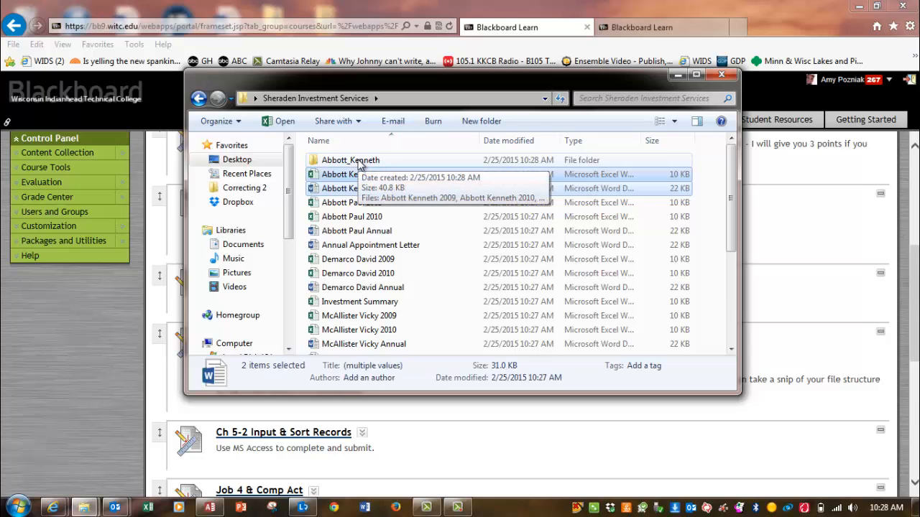
pyautogui.moveTo(348, 180); pyautogui.dragTo(345, 164)
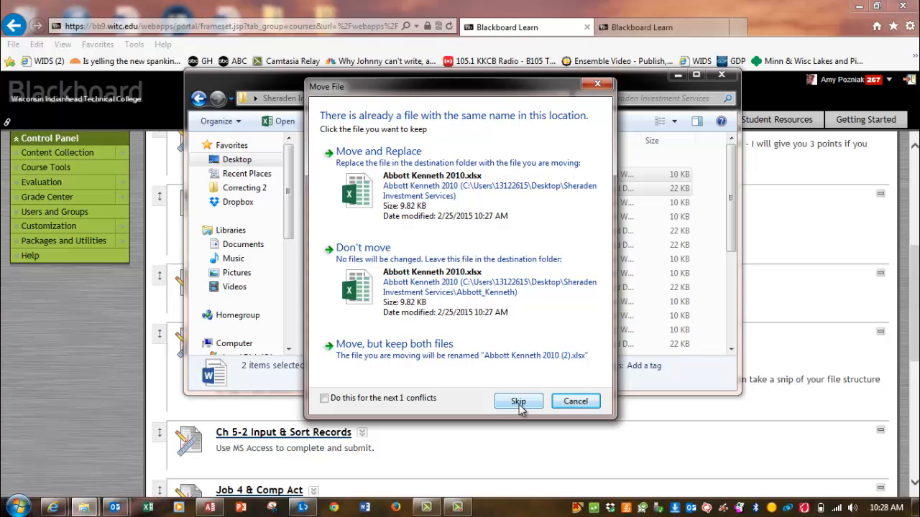
pyautogui.click(521, 407)
pyautogui.click(526, 411)
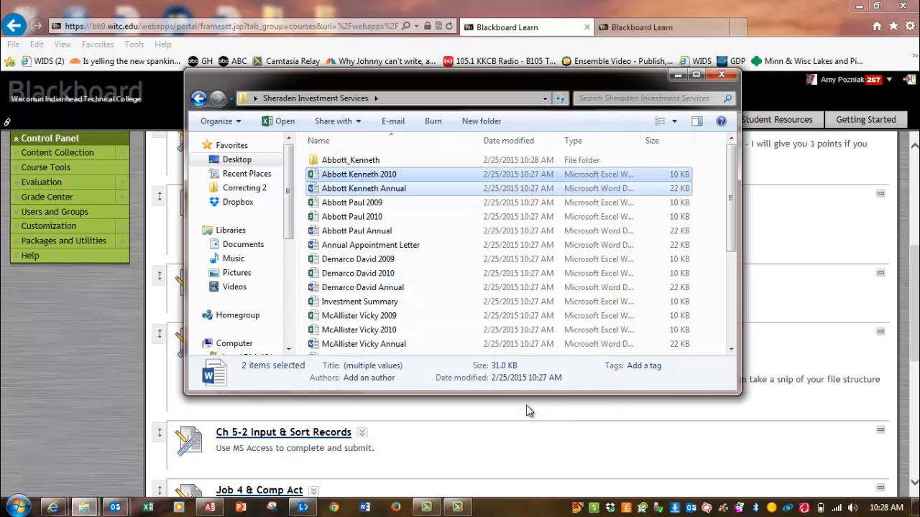
# Step: Delete the first client's 2010 workbook and Annual document left outside the client folder
pyautogui.click(350, 177)
pyautogui.press('Delete')
pyautogui.click(501, 271)
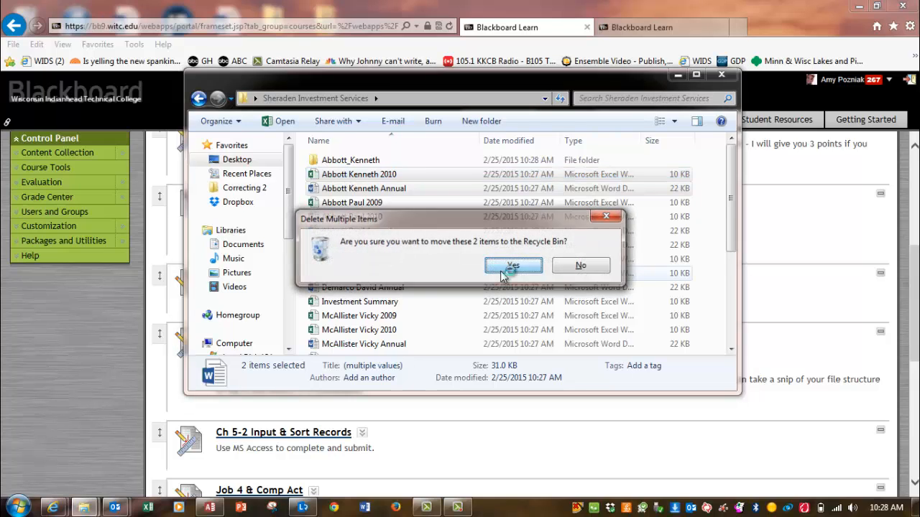
# Step: Create a folder in Last_First format for the second client and move that client's 2009, 2010 and Annual files into it
pyautogui.click(474, 121)
pyautogui.write('A')
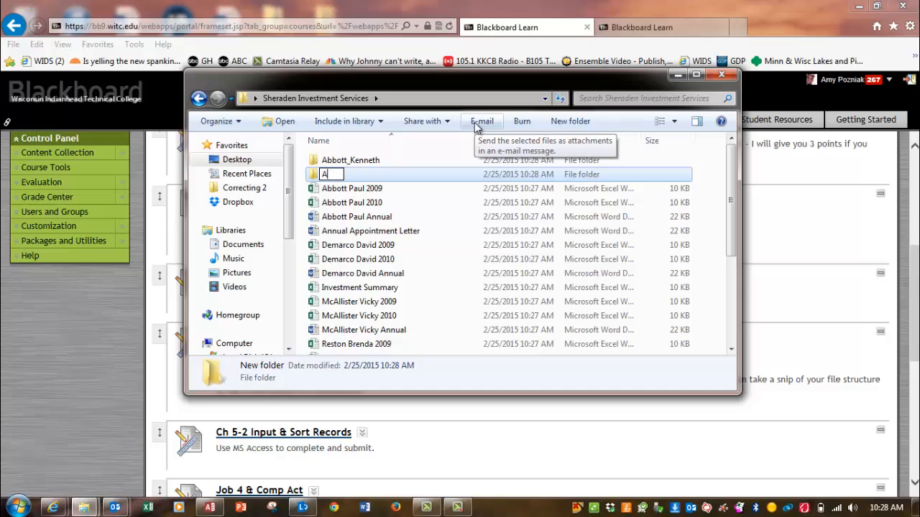
pyautogui.write('bbott_Paul')
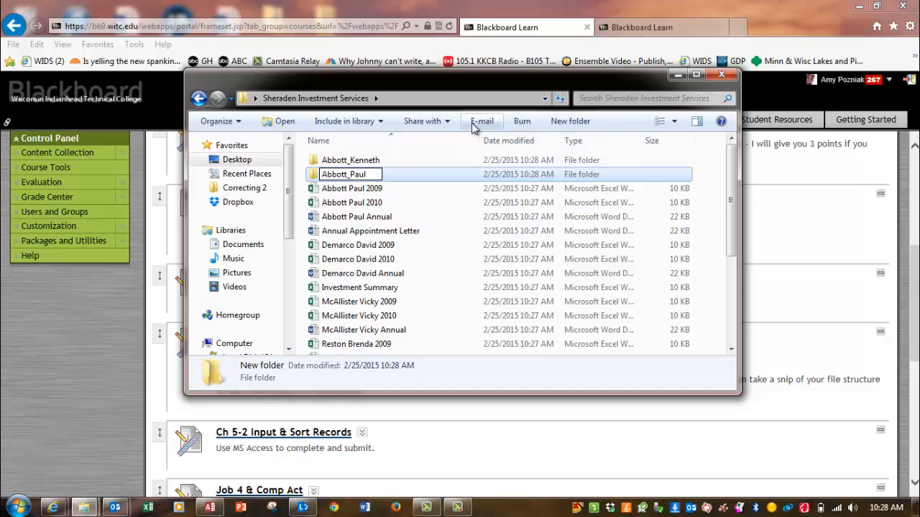
pyautogui.moveTo(340, 191)
pyautogui.mouseDown()
pyautogui.moveTo(338, 164)
pyautogui.moveTo(347, 191)
pyautogui.moveTo(339, 167)
pyautogui.moveTo(343, 176)
pyautogui.mouseUp()
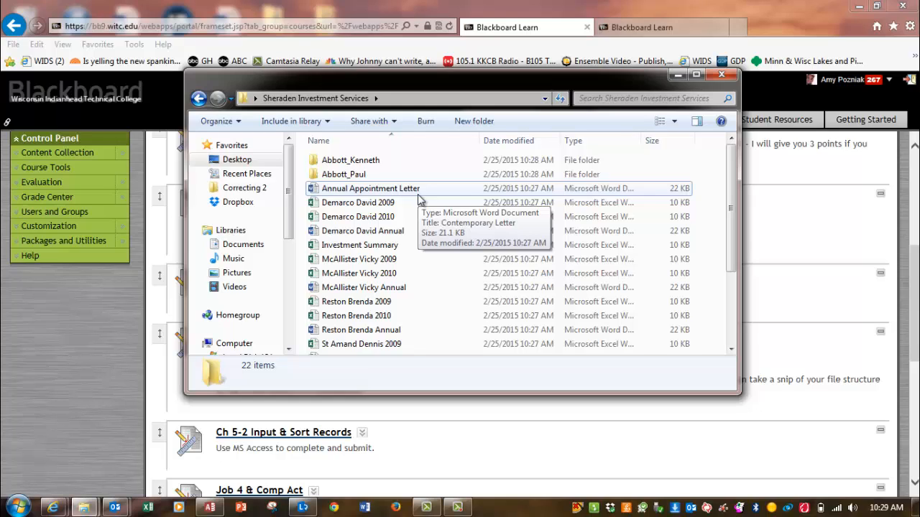
# Step: Create an Annual_Information folder and move the Annual Appointment Letter and Investment Summary files into it
pyautogui.click(471, 121)
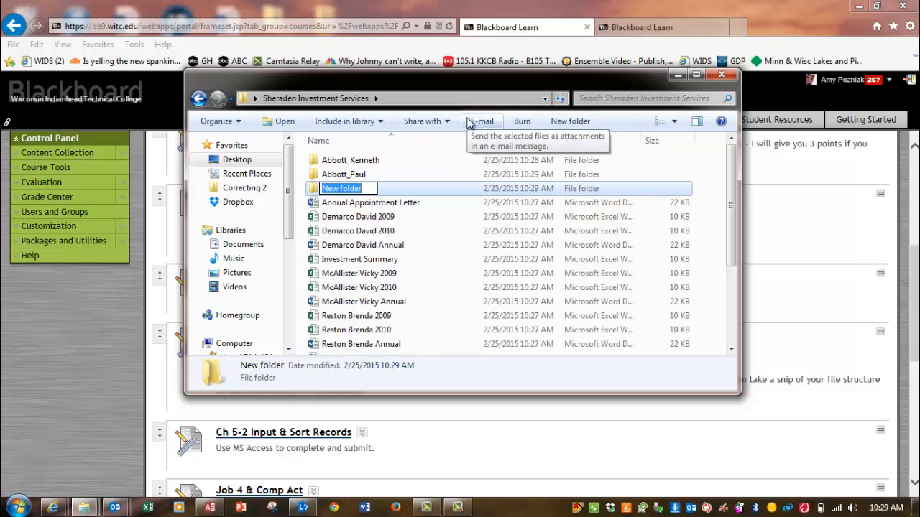
pyautogui.write('Ann')
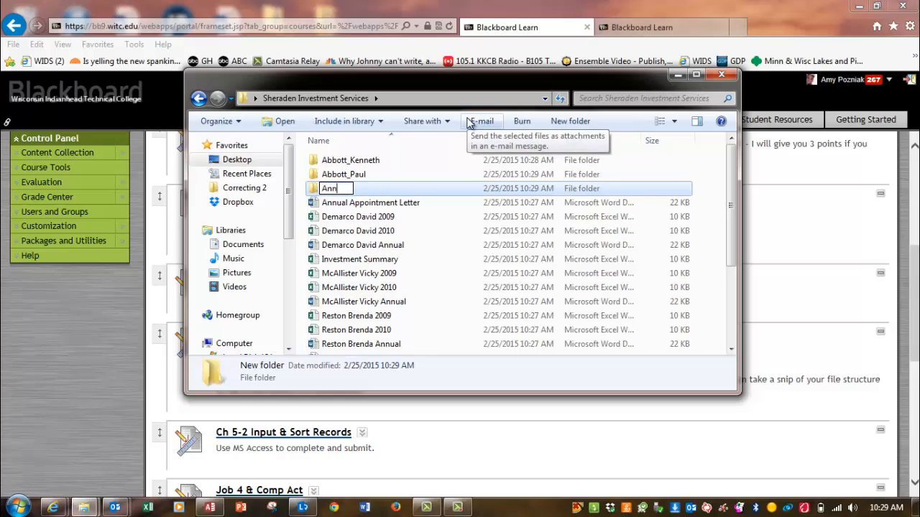
pyautogui.write('ual')
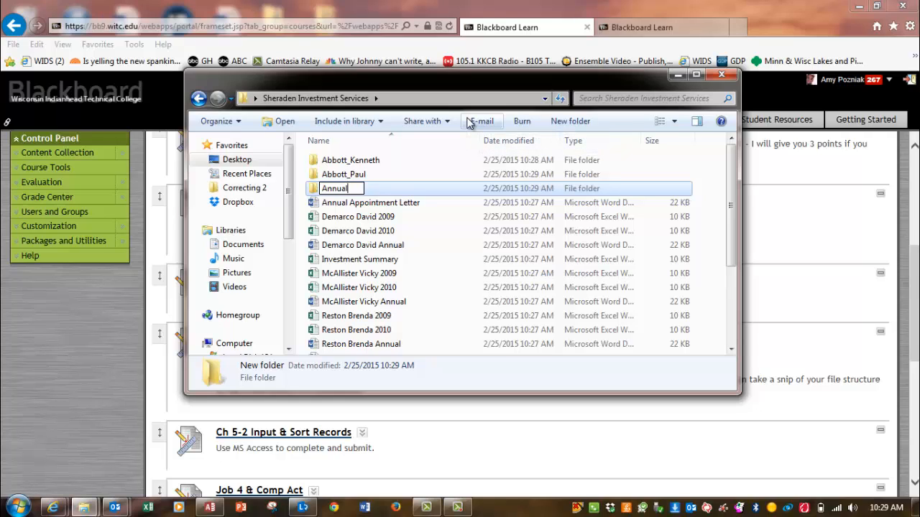
pyautogui.write('_Information')
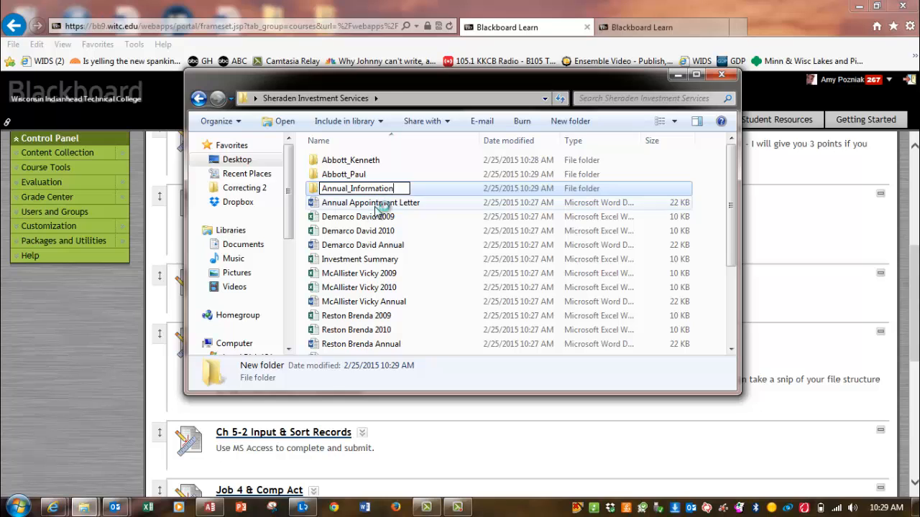
pyautogui.moveTo(363, 204); pyautogui.dragTo(371, 193)
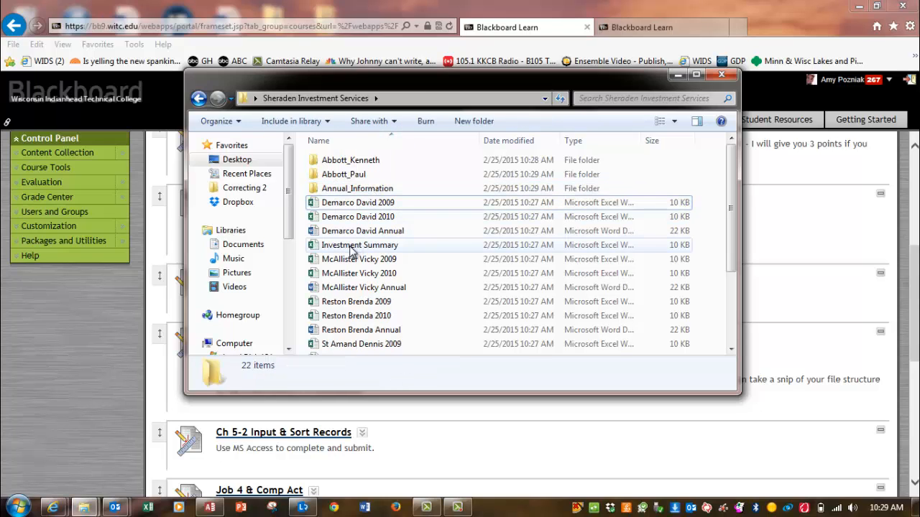
pyautogui.moveTo(356, 246); pyautogui.dragTo(366, 193)
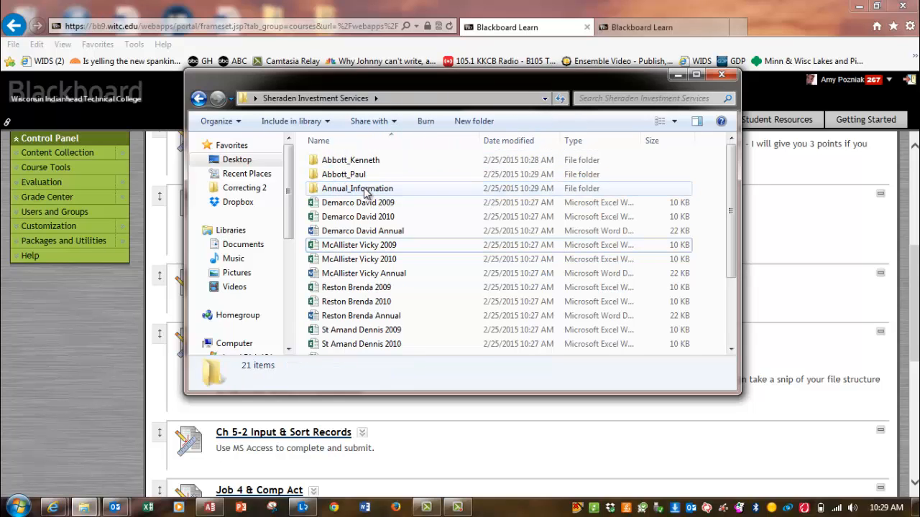
# Step: Create a folder named after the third client, with an underscore between last and first name
pyautogui.click(476, 120)
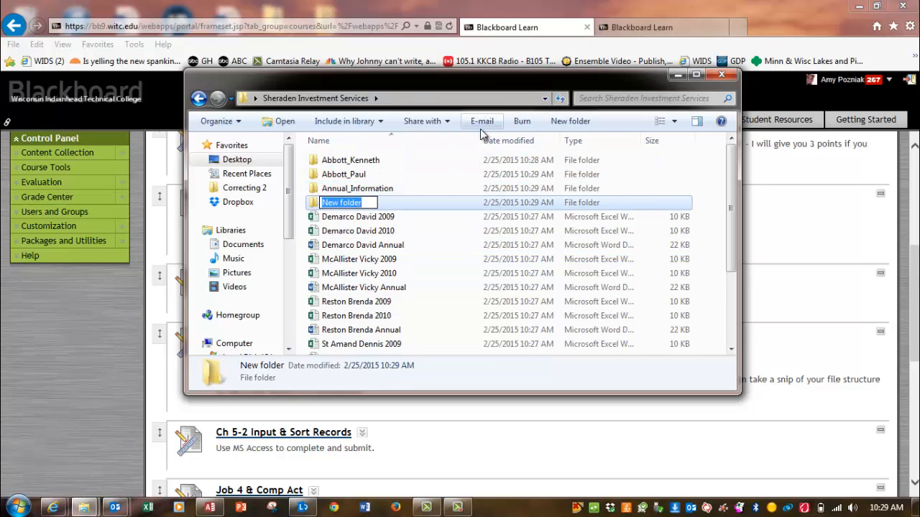
pyautogui.write('Demar')
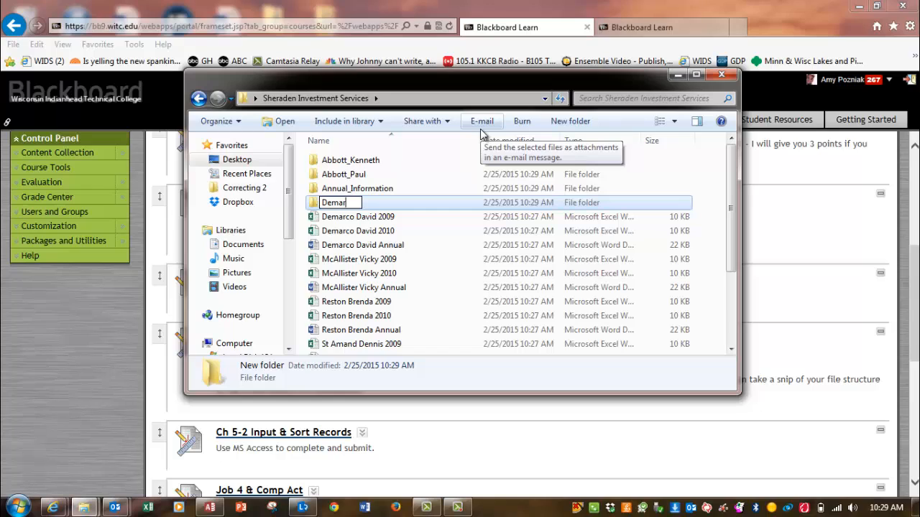
pyautogui.write('co_DAv')
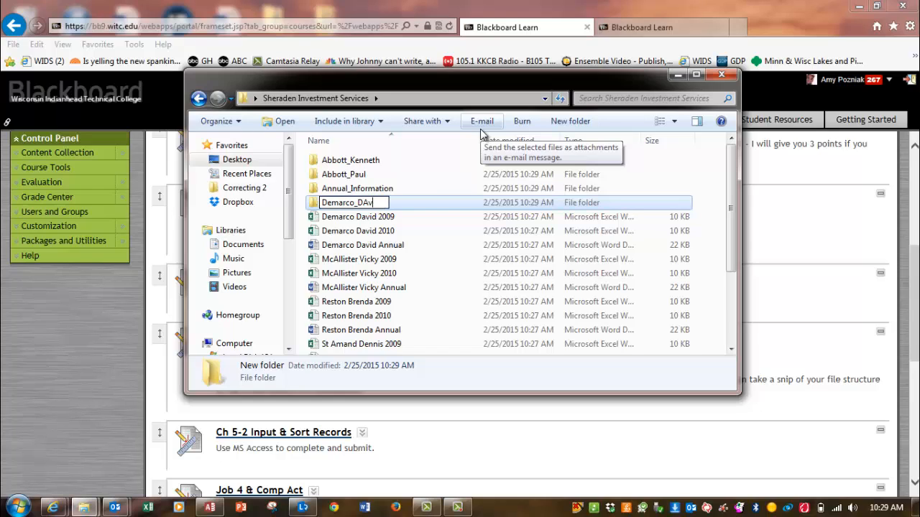
pyautogui.press('BackSpace')
pyautogui.press('BackSpace')
pyautogui.write('avid')
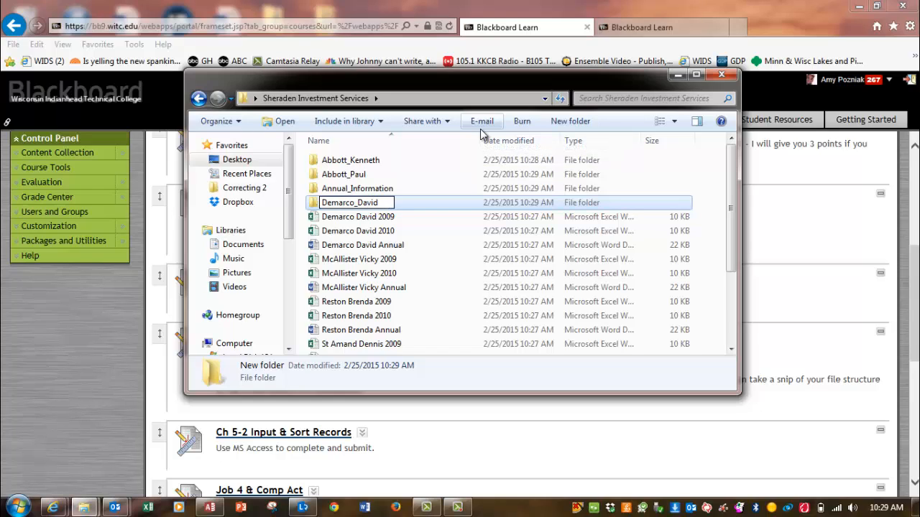
# Step: Move the third client's 2009, 2010 and Annual files into that client's folder
pyautogui.keyDown('shift'); pyautogui.click(357, 215); pyautogui.keyUp('shift')
pyautogui.moveTo(357, 215)
pyautogui.mouseDown()
pyautogui.moveTo(353, 207)
pyautogui.moveTo(352, 225)
pyautogui.moveTo(359, 189)
pyautogui.moveTo(345, 221)
pyautogui.moveTo(343, 205)
pyautogui.mouseUp()
pyautogui.click(348, 227)
pyautogui.click(344, 222)
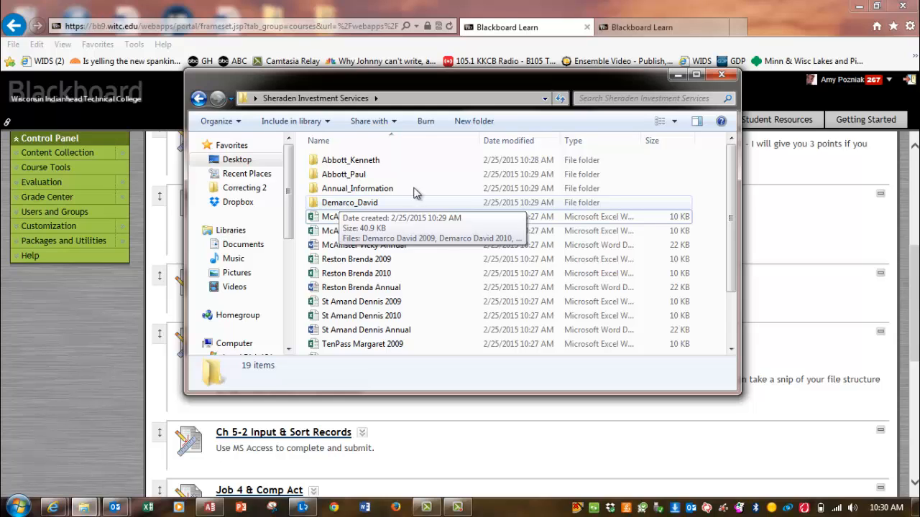
# Step: Check the files inside the first client's folder and open the Lexar (F:) flash drive
pyautogui.doubleClick(364, 164)
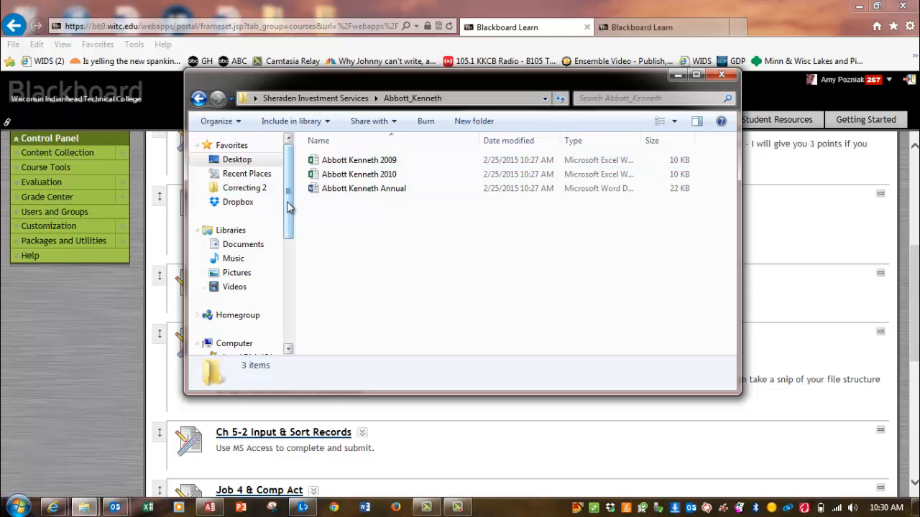
pyautogui.moveTo(290, 183); pyautogui.dragTo(275, 287)
pyautogui.click(238, 210)
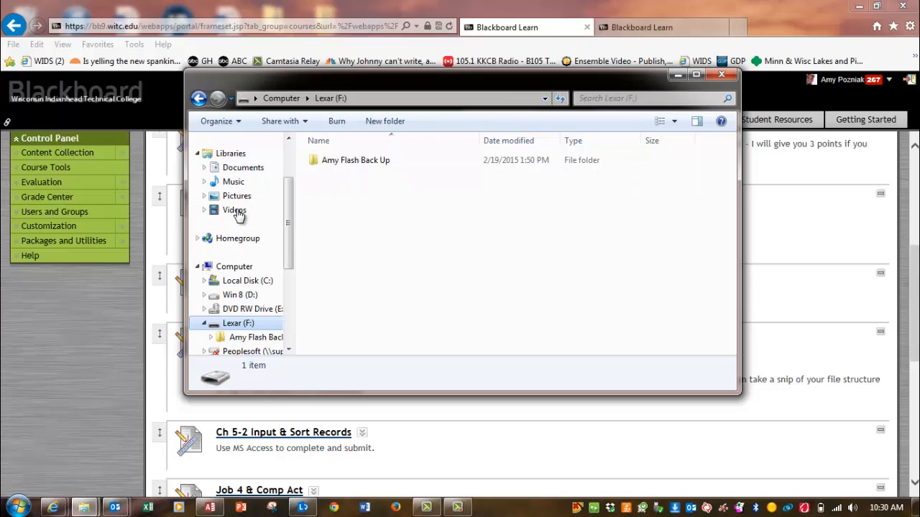
# Step: Browse the backup folder on the Lexar (F:) drive and open the Sheraden Investment Services folder from the Desktop
pyautogui.doubleClick(362, 164)
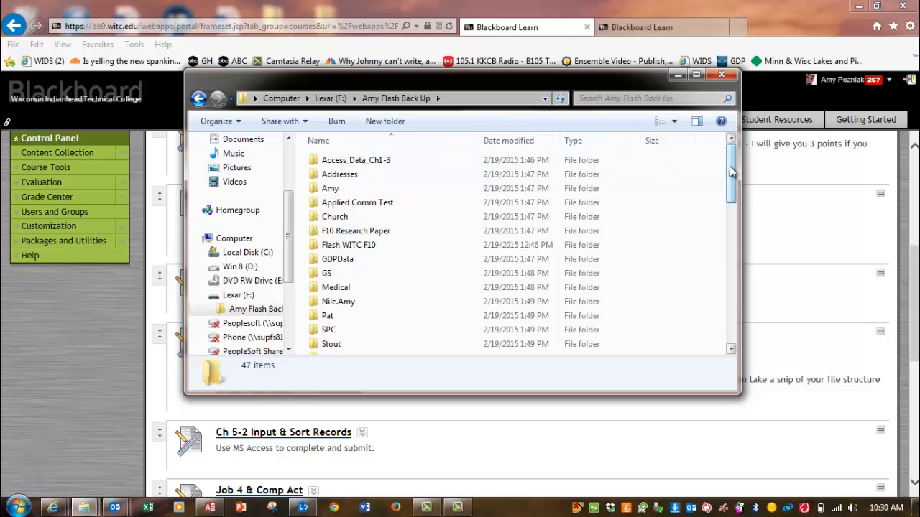
pyautogui.moveTo(731, 169)
pyautogui.mouseDown()
pyautogui.moveTo(729, 221)
pyautogui.moveTo(727, 172)
pyautogui.mouseUp()
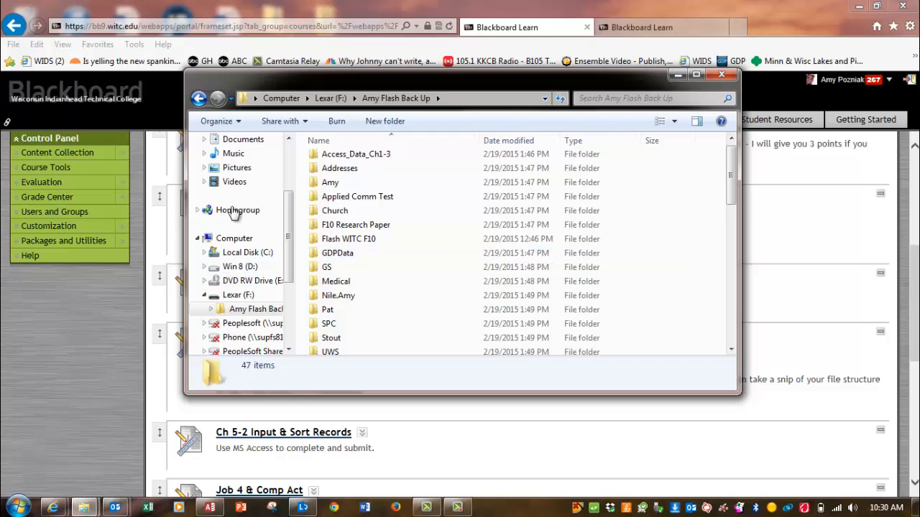
pyautogui.moveTo(291, 211); pyautogui.dragTo(290, 171)
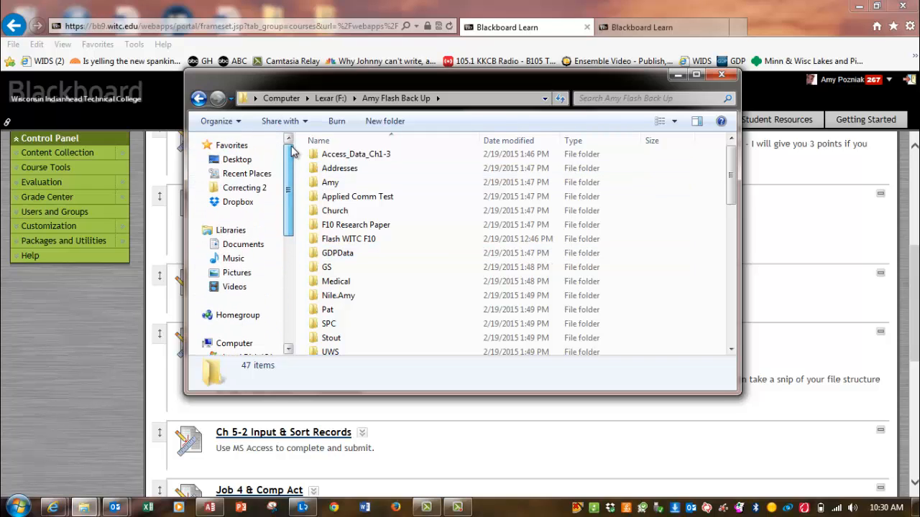
pyautogui.click(237, 160)
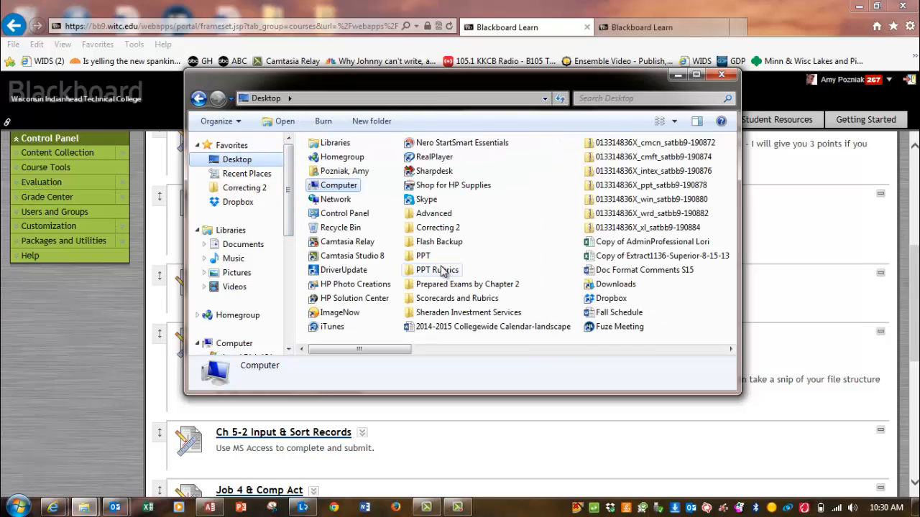
pyautogui.doubleClick(440, 312)
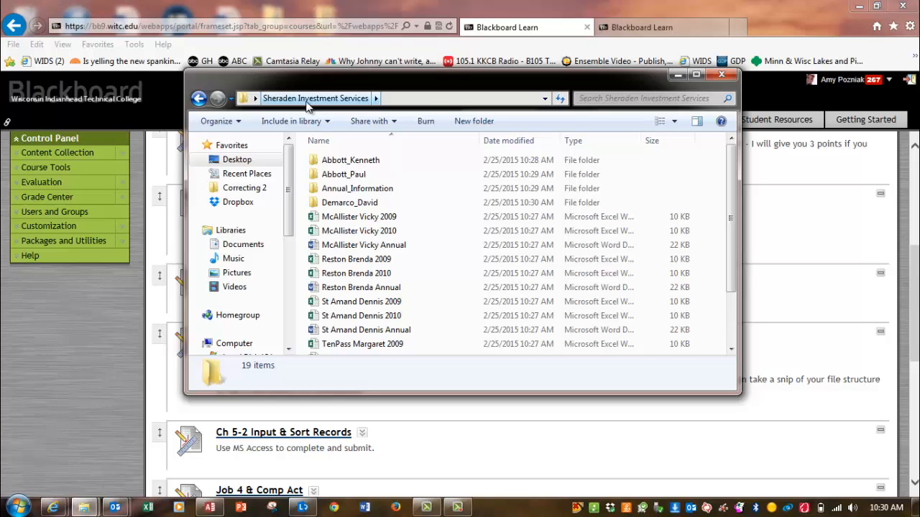
# Step: Return to the Desktop listing and show the available actions for the Sheraden Investment Services folder
pyautogui.click(199, 98)
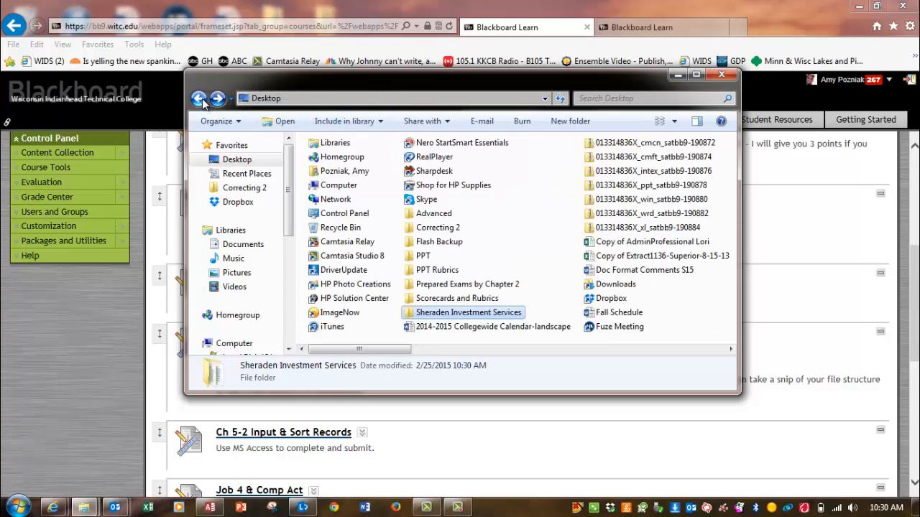
pyautogui.rightClick(438, 315)
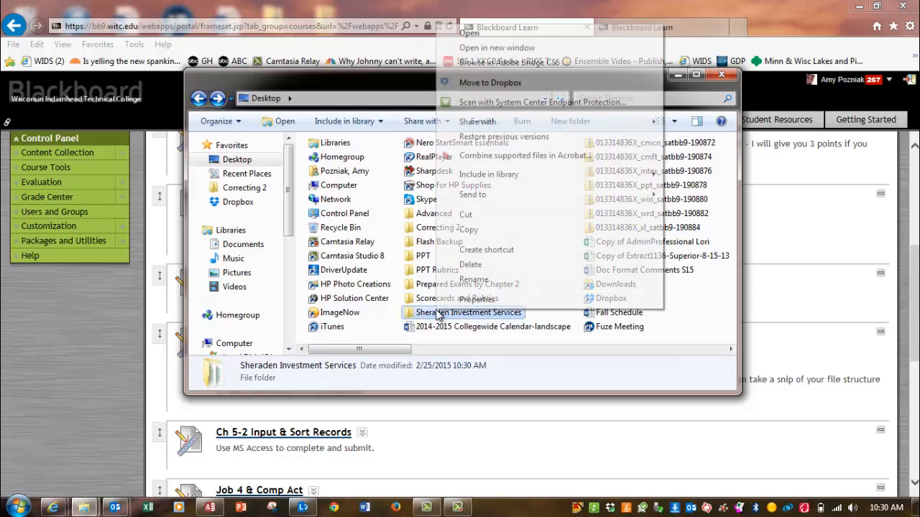
pyautogui.moveTo(522, 207)
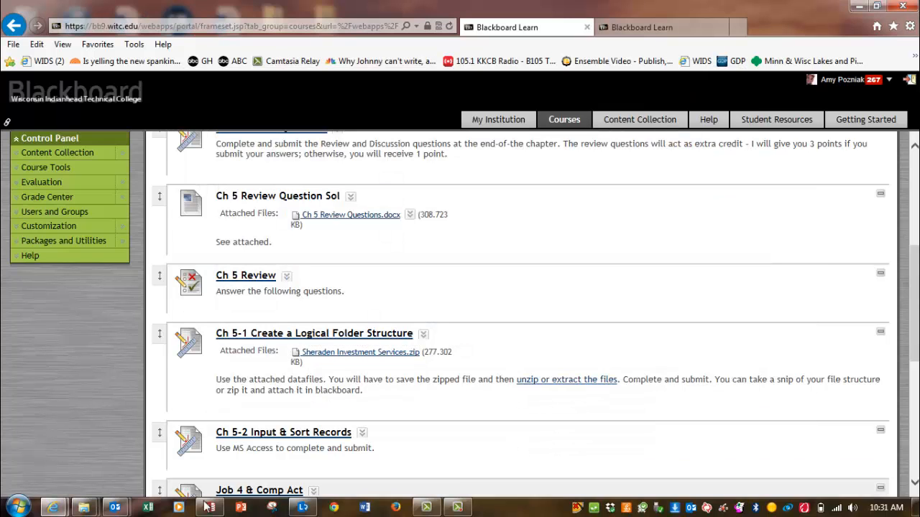
# Step: Switch to the 5-2 Customers database in Access, enable its content and open the Customers table
pyautogui.moveTo(212, 509)
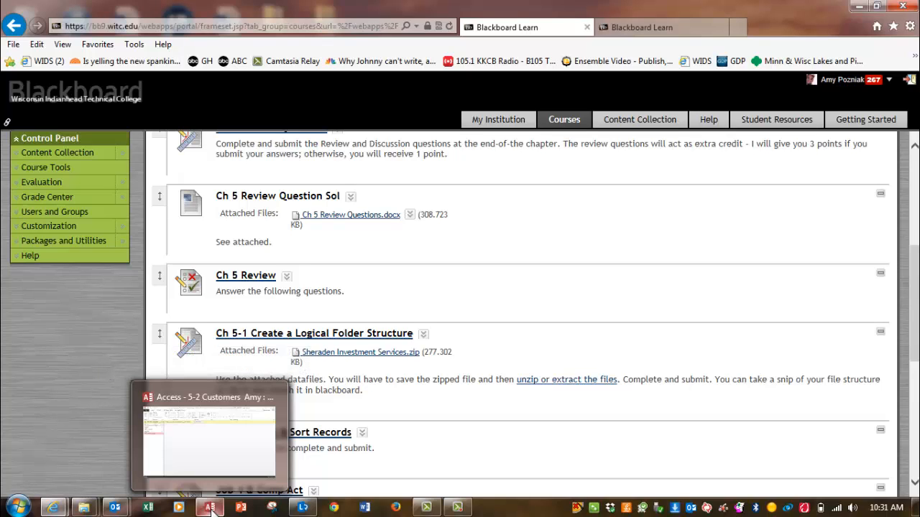
pyautogui.click(210, 508)
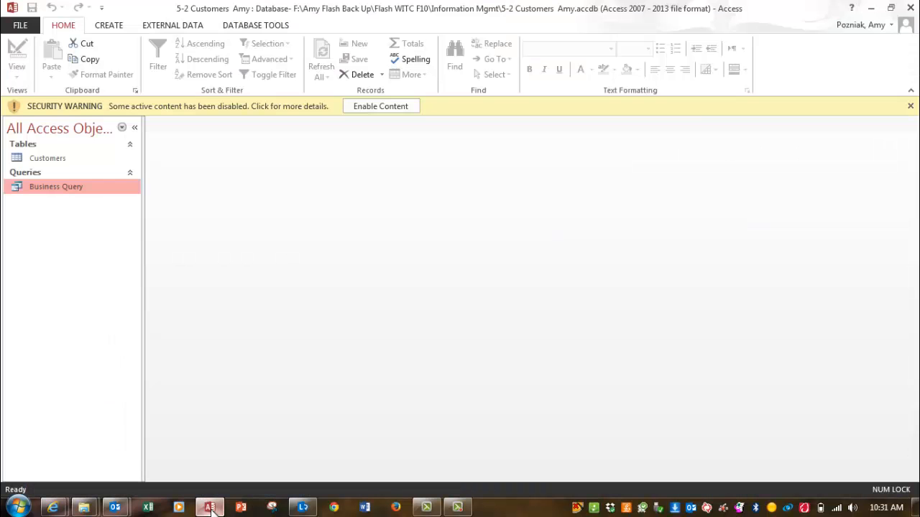
pyautogui.click(371, 109)
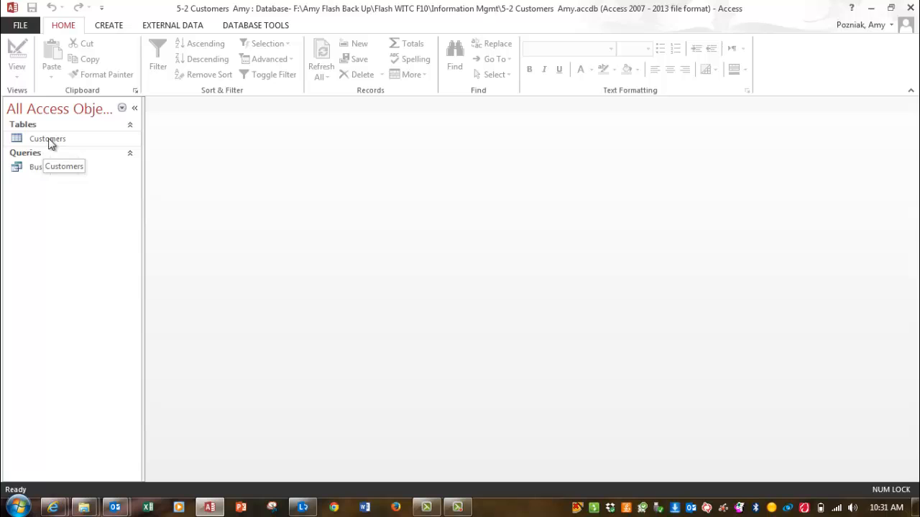
pyautogui.click(48, 140)
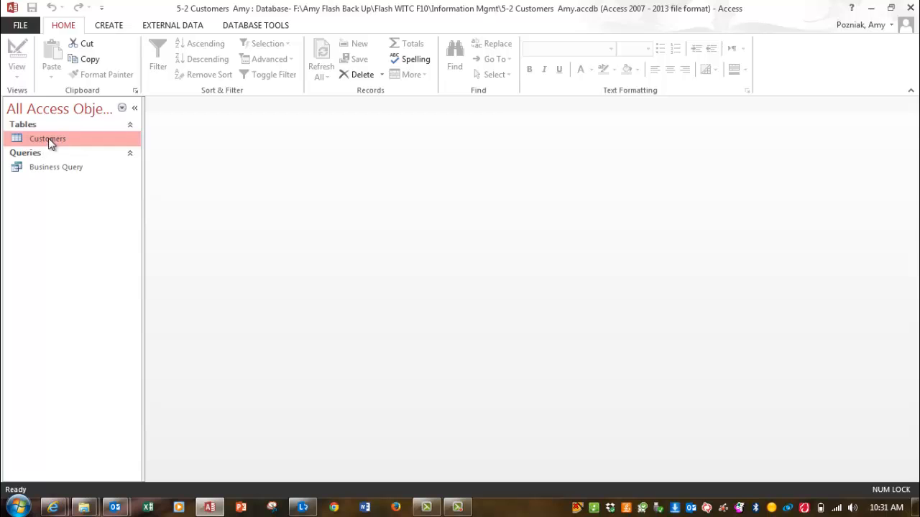
pyautogui.doubleClick(49, 138)
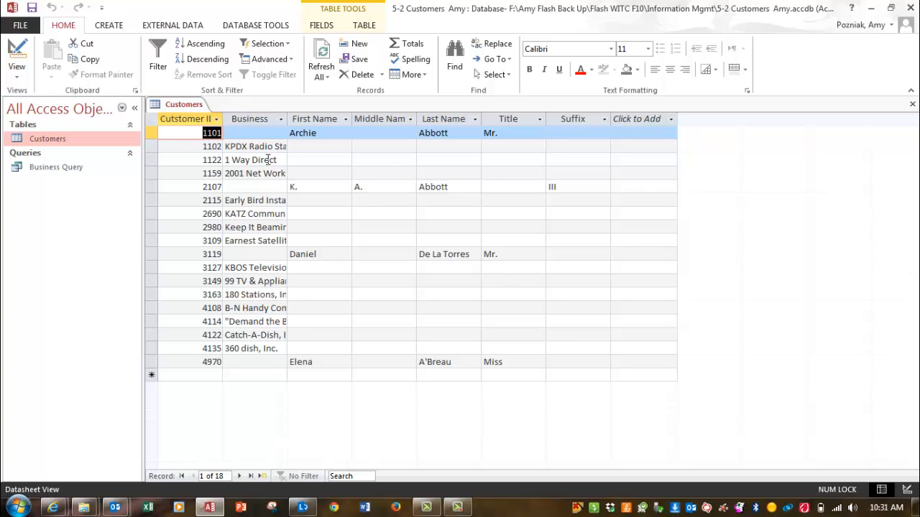
# Step: Review the Customers table's field names and data types in Design view and return to Datasheet view
pyautogui.click(17, 56)
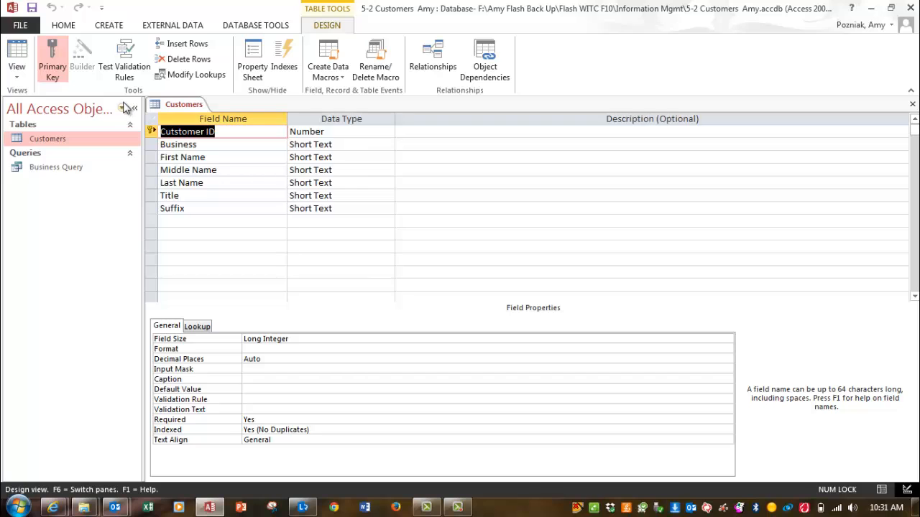
pyautogui.click(17, 51)
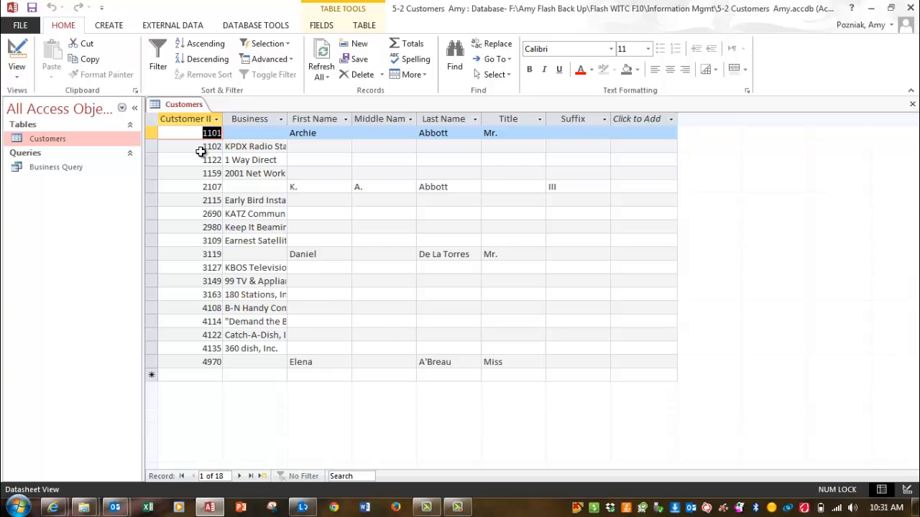
pyautogui.click(108, 25)
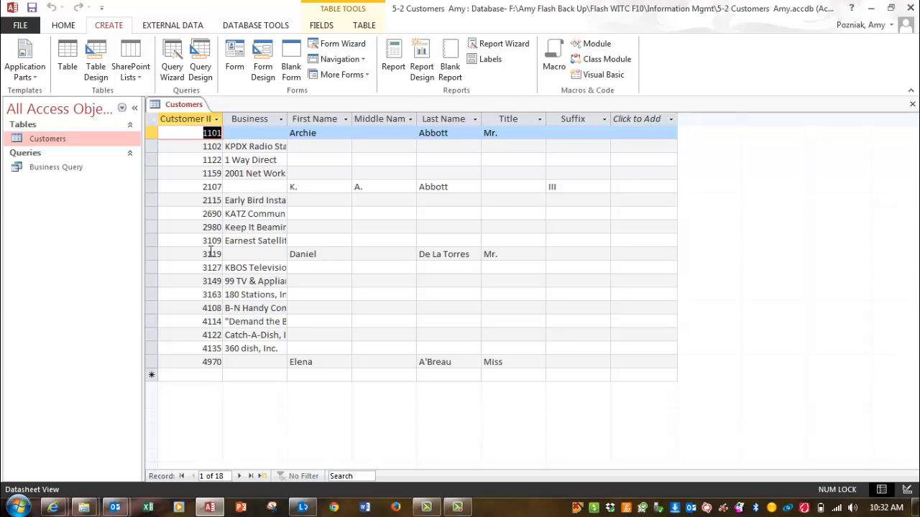
# Step: Open Business Query, examine its fields, sort order and criteria in Design view, and run it
pyautogui.click(49, 170)
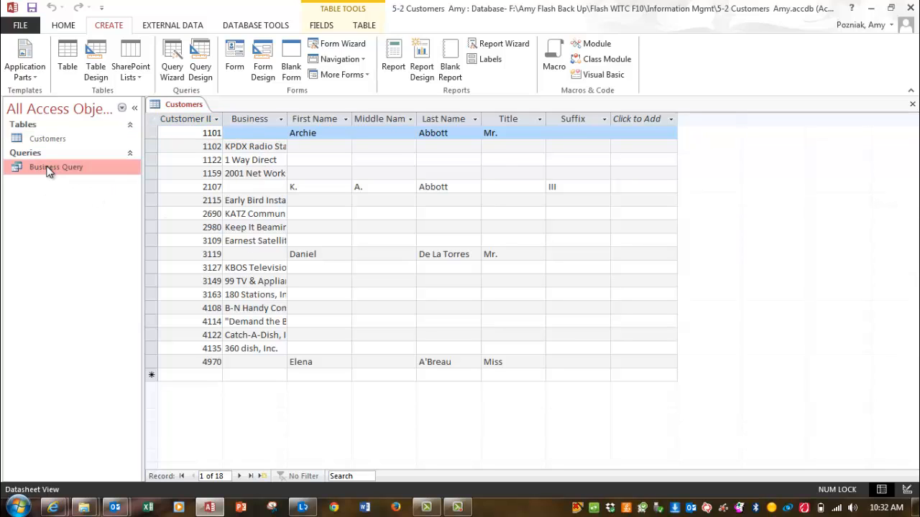
pyautogui.doubleClick(47, 169)
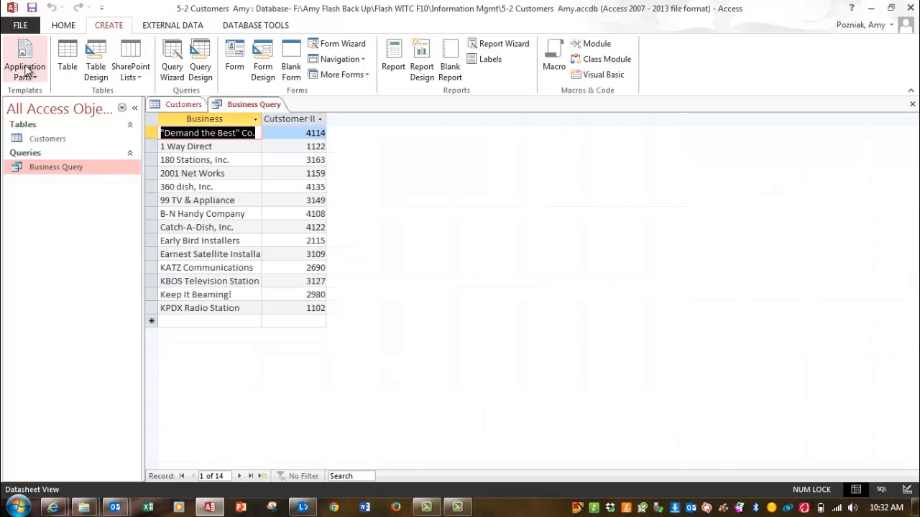
pyautogui.click(63, 26)
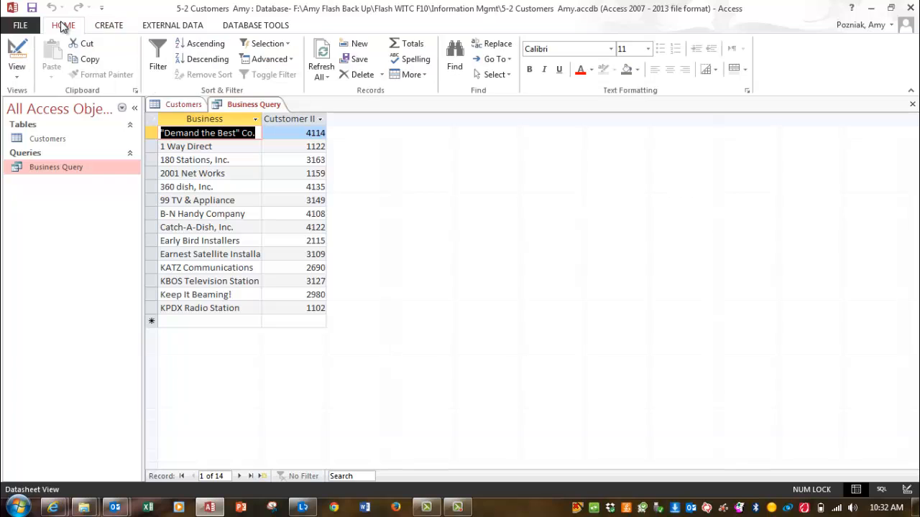
pyautogui.click(16, 52)
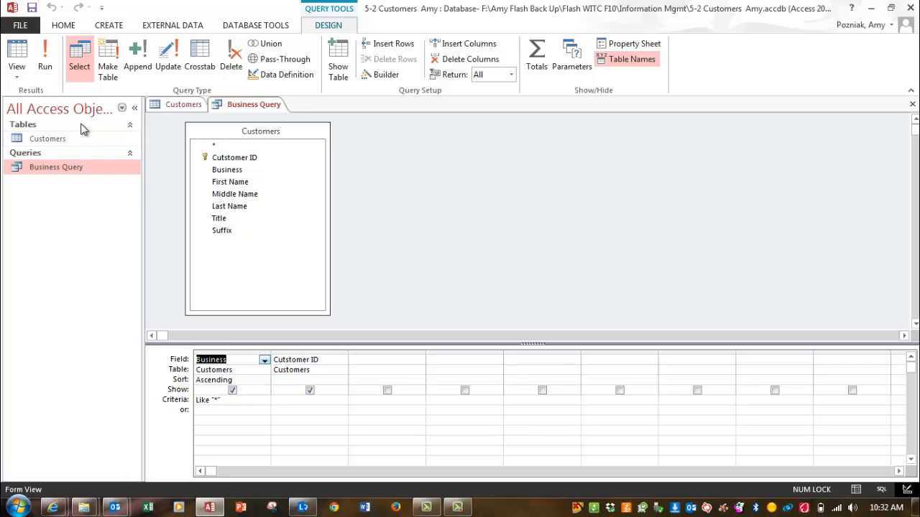
pyautogui.click(47, 58)
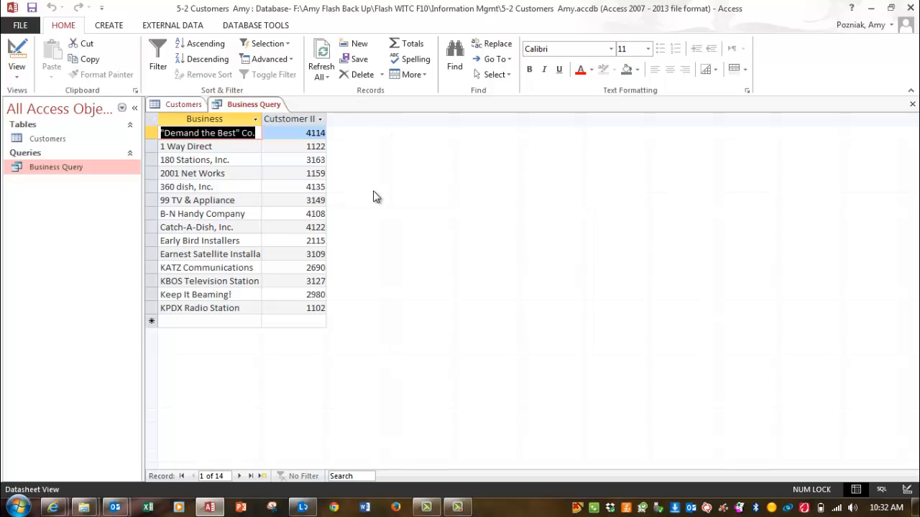
# Step: Go back to the Customers table and view its records in Datasheet view
pyautogui.click(51, 144)
pyautogui.doubleClick(51, 141)
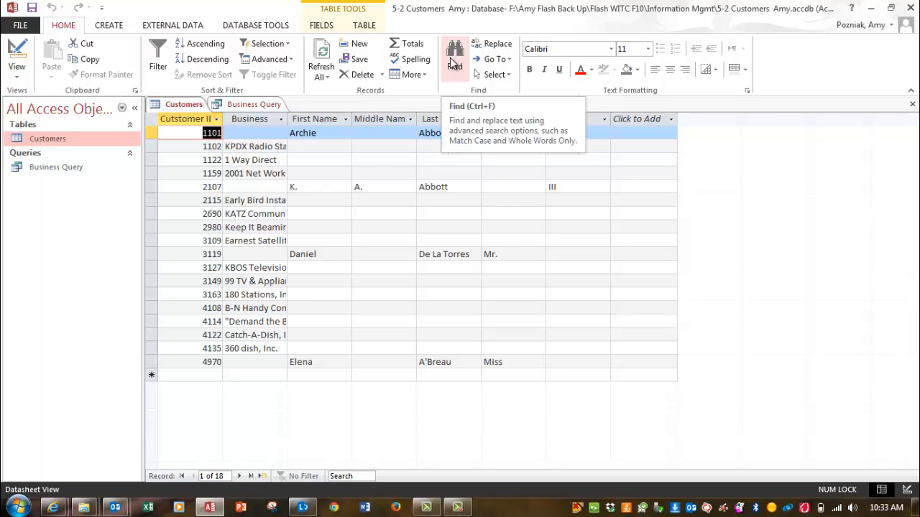
pyautogui.click(452, 509)
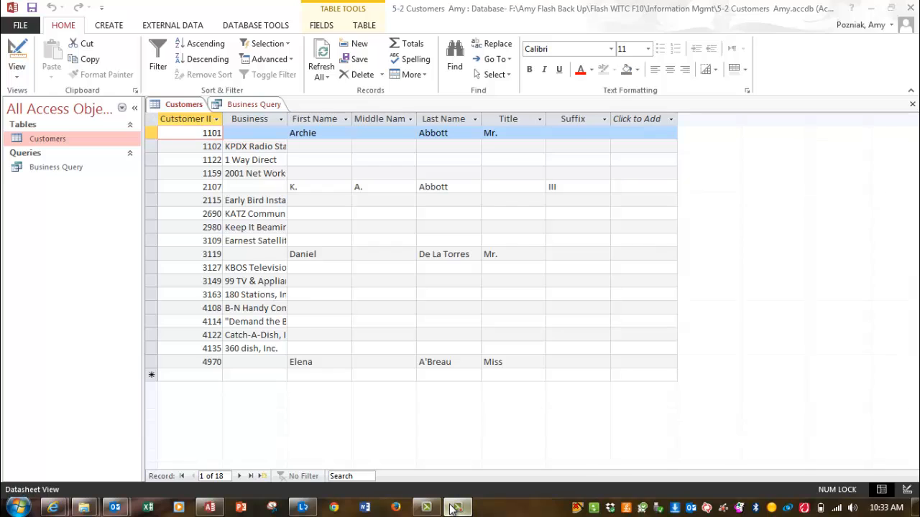